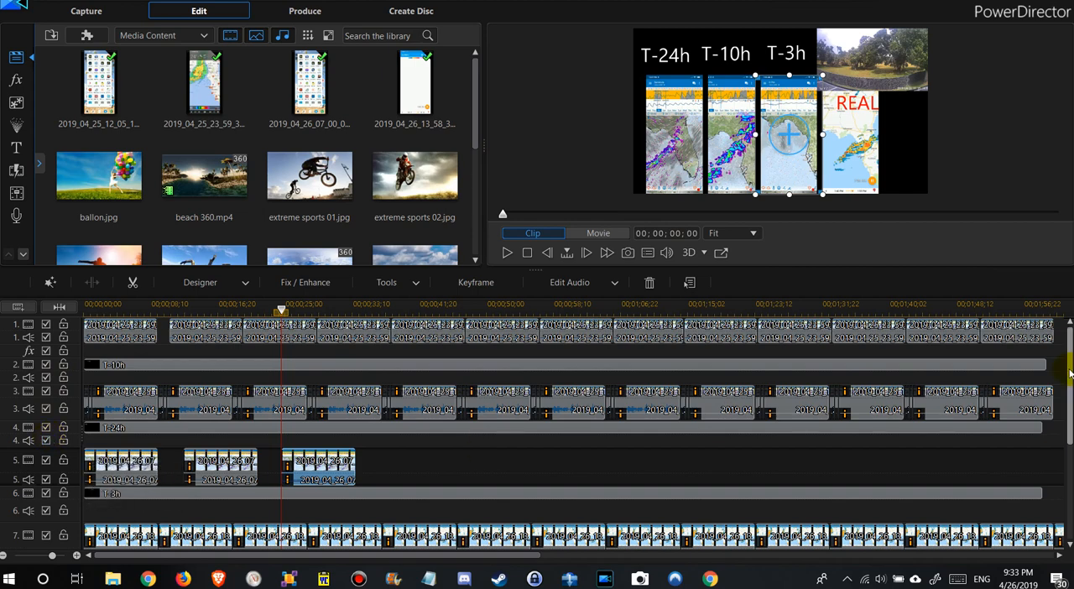
scroll(1062, 429, down, 3)
drag(1062, 430, 1070, 334)
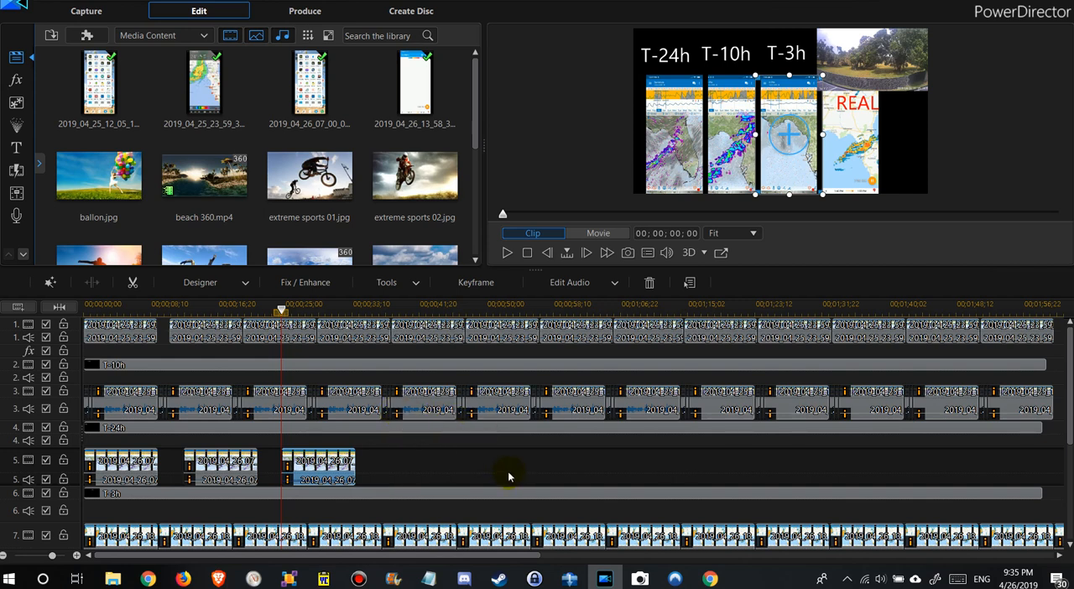
key(ctrl+v)
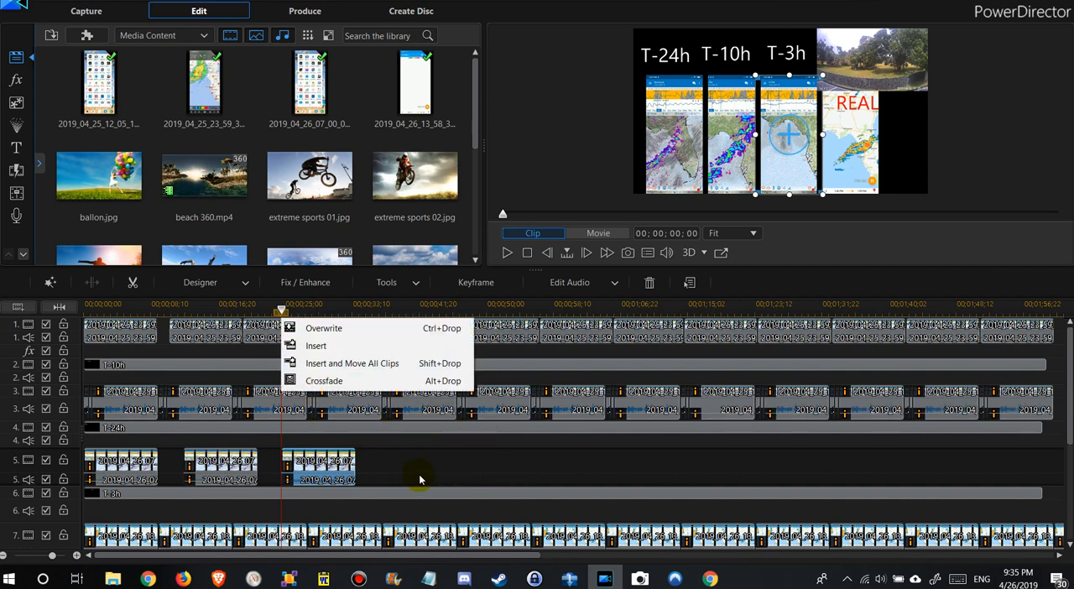
click(395, 465)
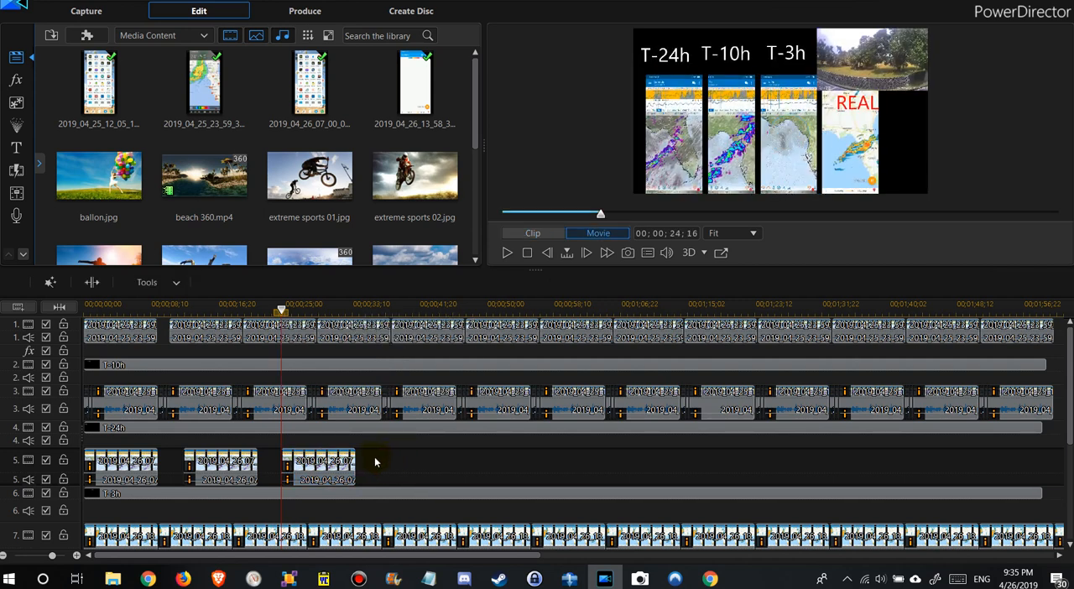
click(394, 468)
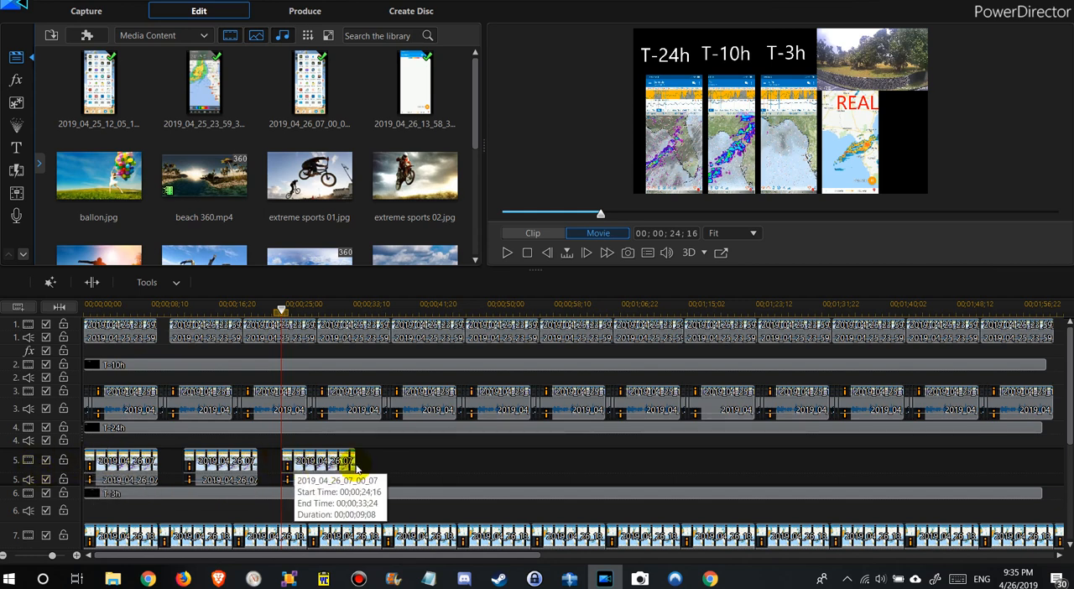
click(419, 464)
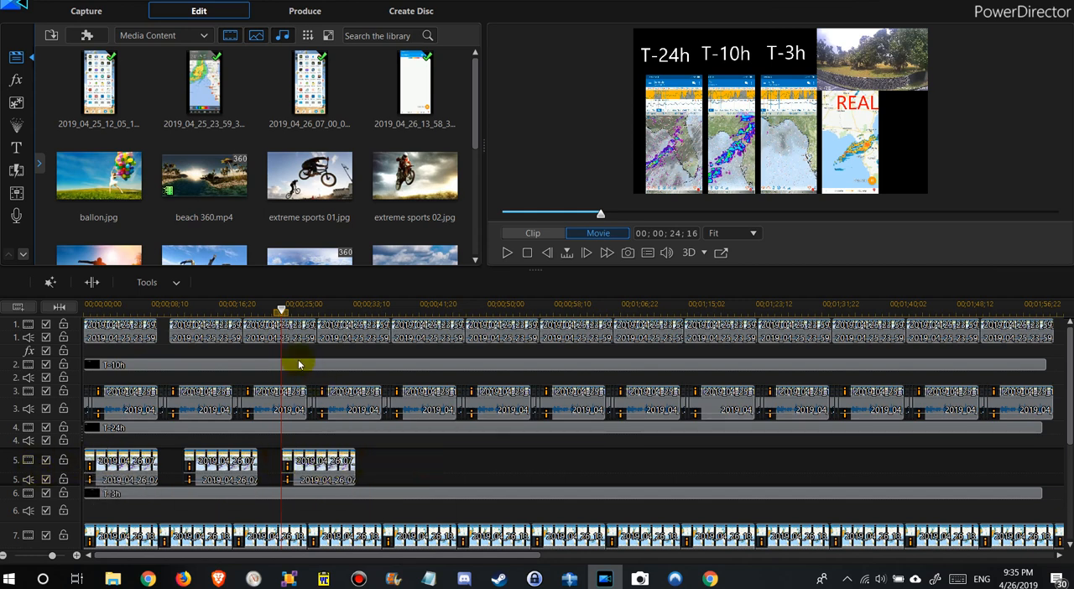
- Paste a copy of the clip on track 5 starting at 00;00;36;28
drag(283, 314, 381, 314)
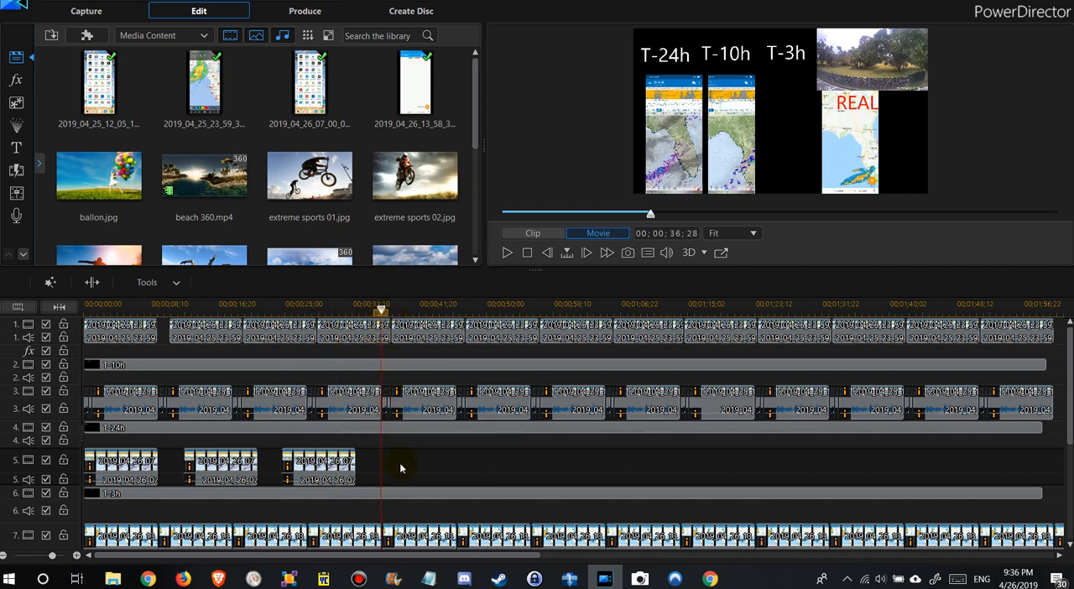
click(401, 467)
key(ctrl+v)
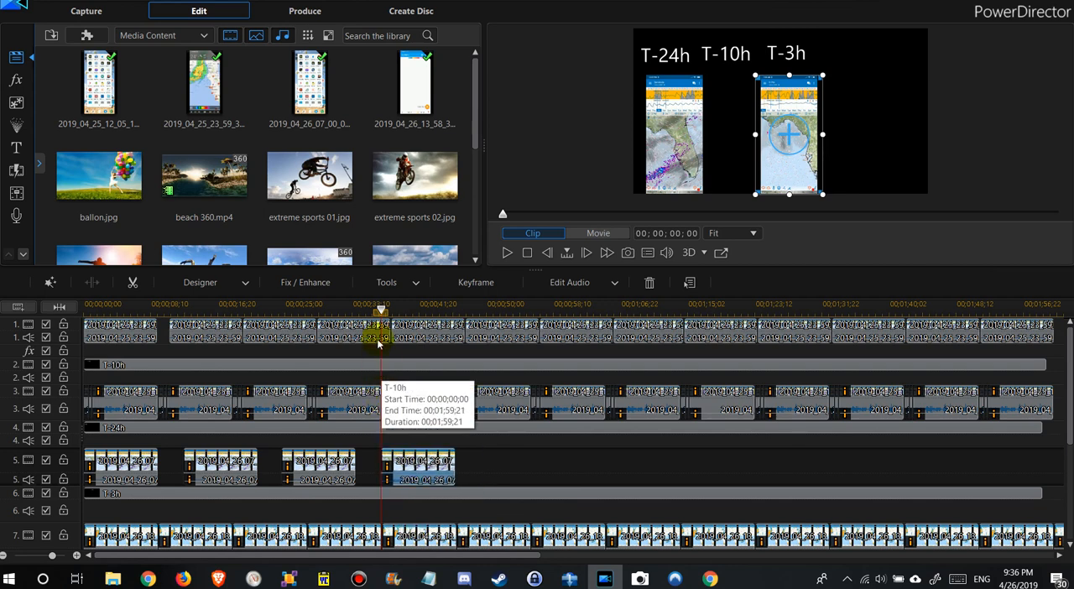
- Close the gaps on track 5 by moving the second, third and fourth clips back-to-back behind the first clip
drag(382, 312, 472, 336)
click(471, 337)
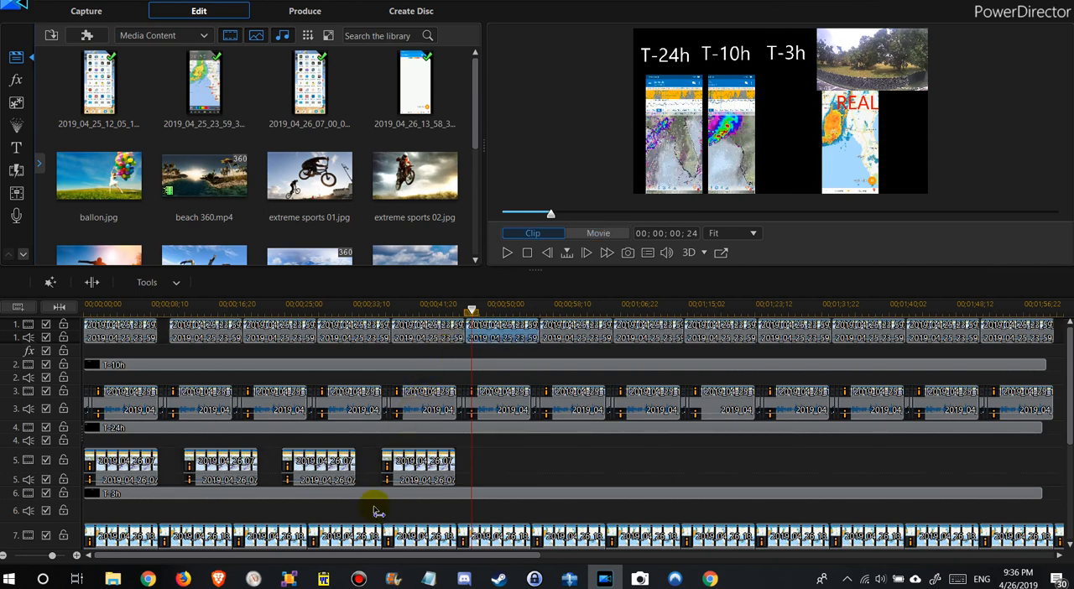
click(396, 461)
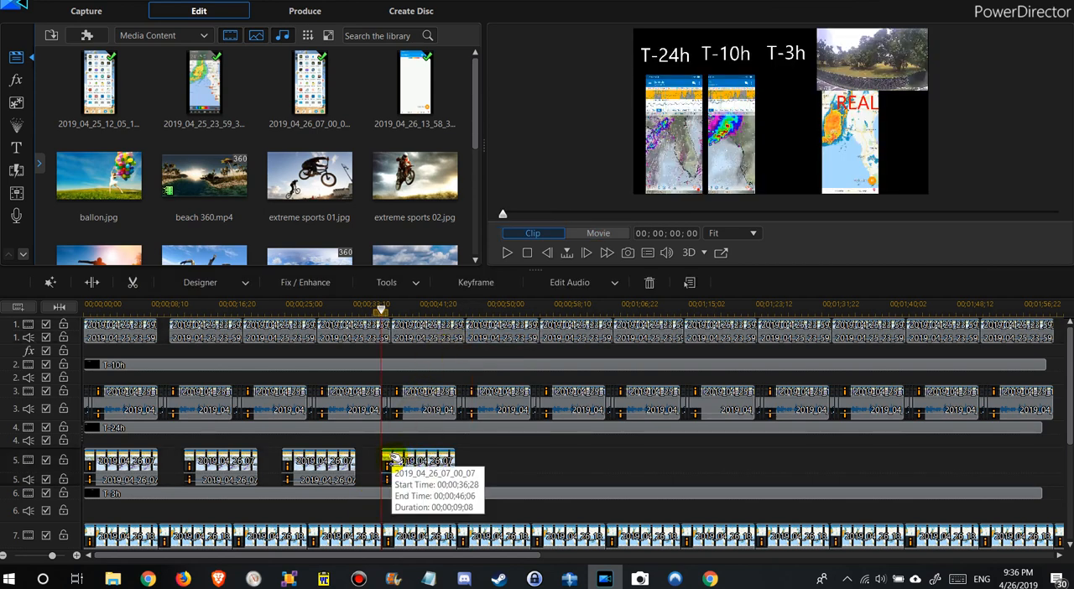
click(217, 470)
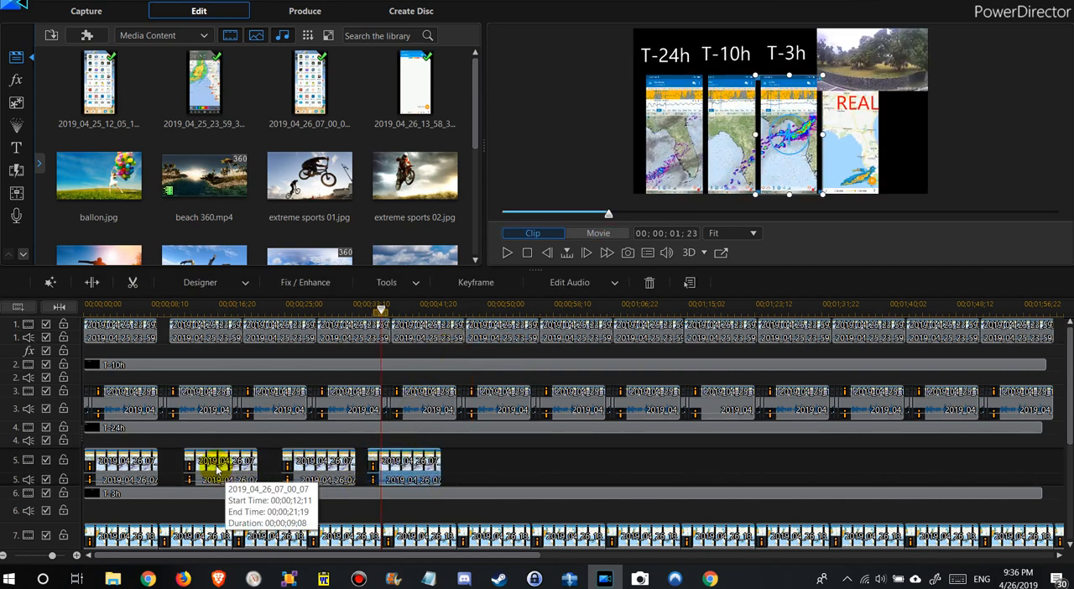
drag(216, 470, 192, 469)
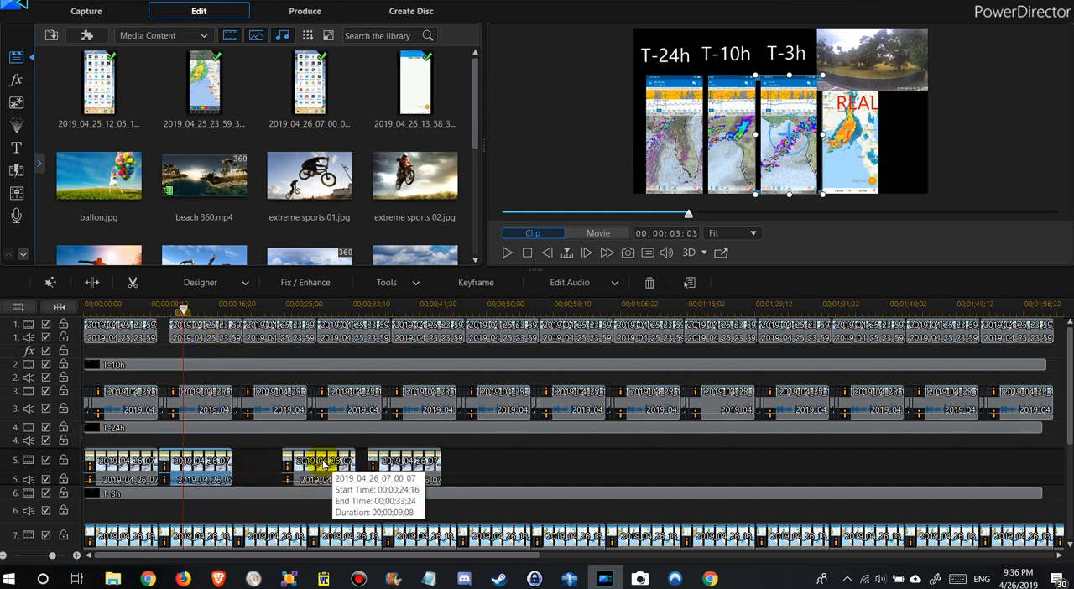
drag(324, 464, 277, 468)
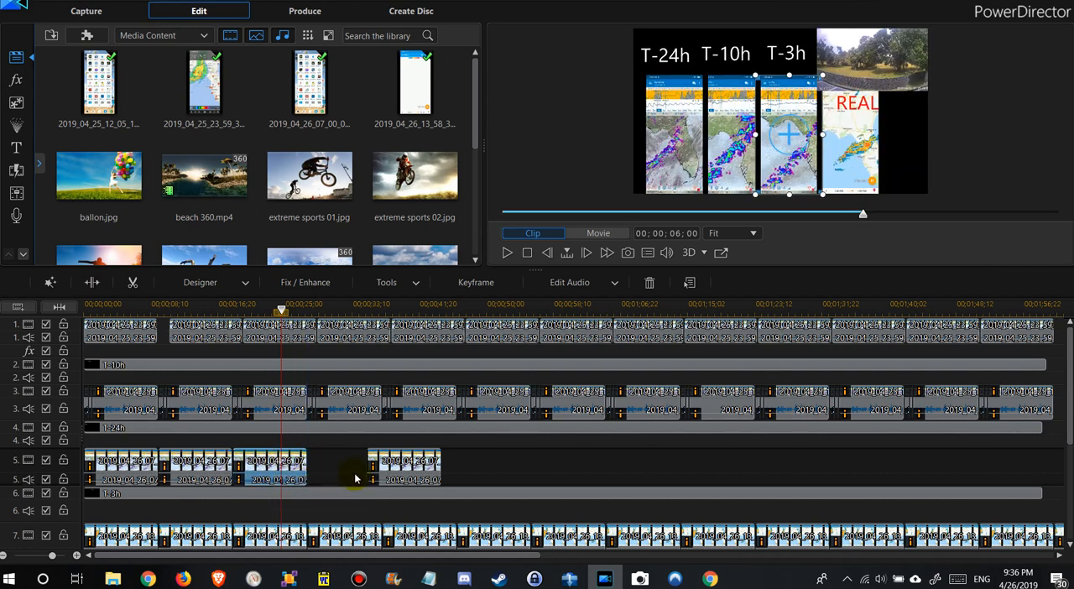
drag(381, 480, 345, 468)
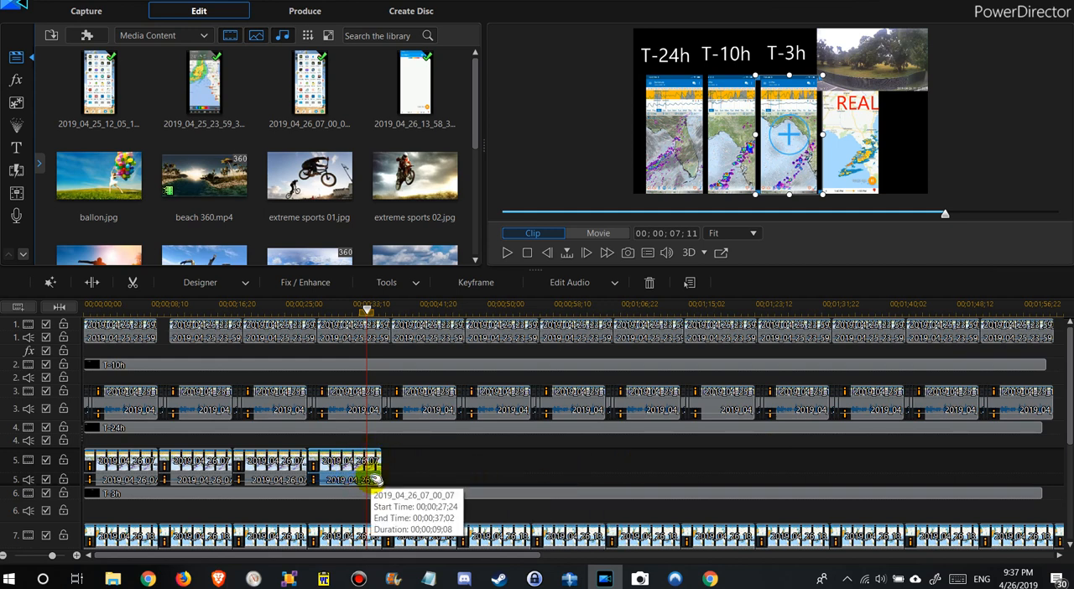
- Paste two more copies of the clip on track 5, starting at 00;00;40;01 and 00;00;51;29
click(406, 309)
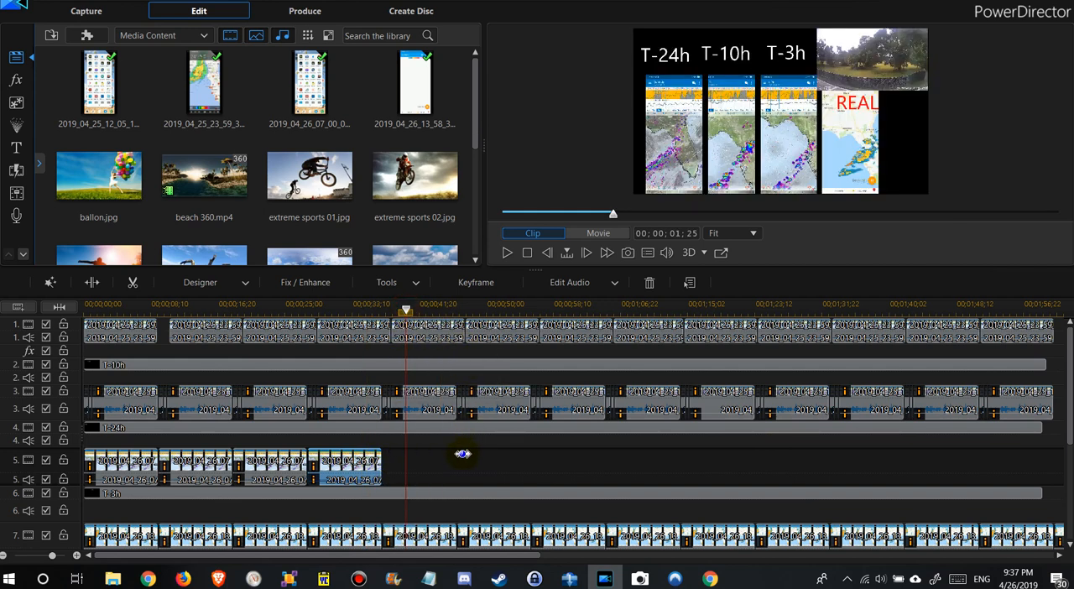
click(458, 469)
key(ctrl+v)
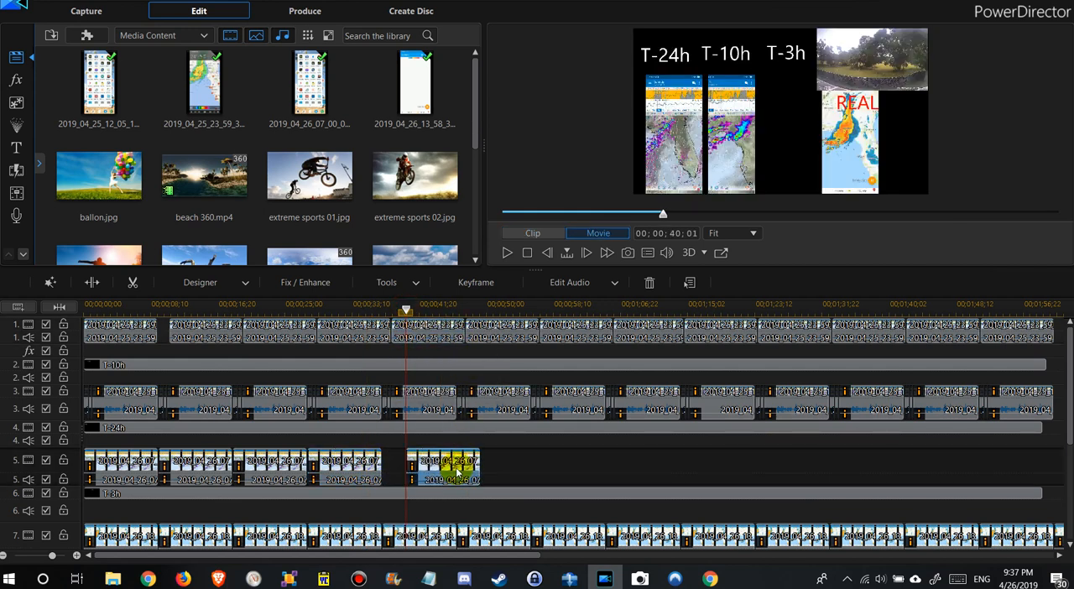
click(458, 472)
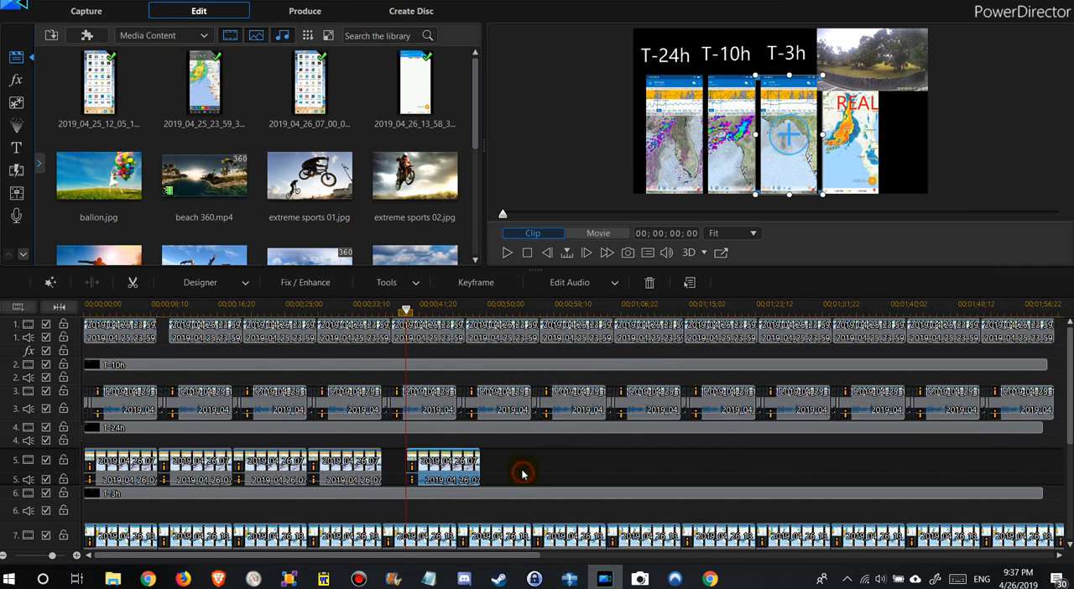
click(522, 474)
click(501, 307)
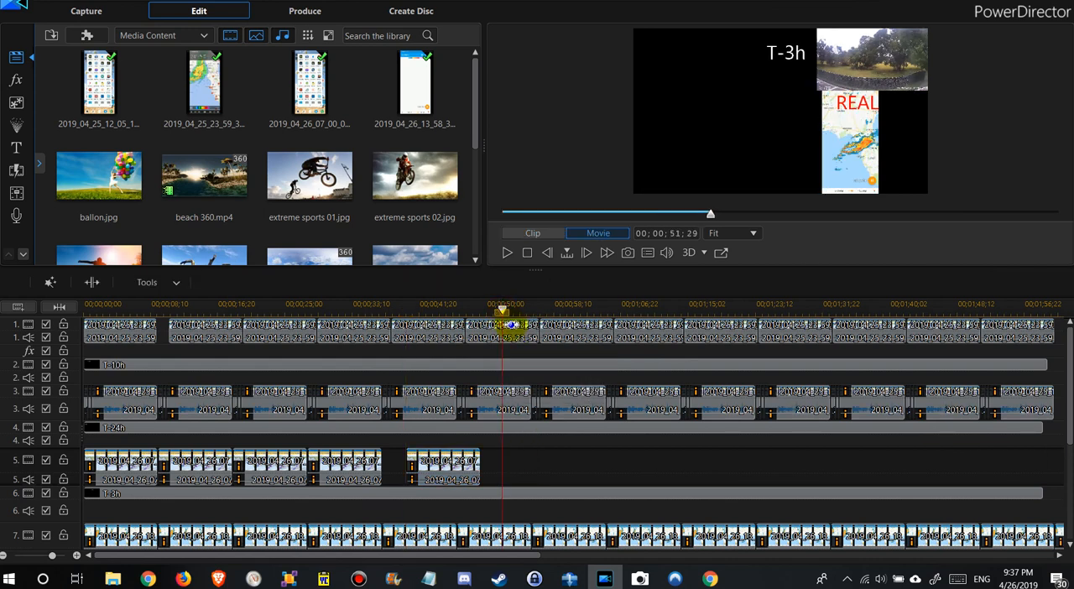
key(ctrl+v)
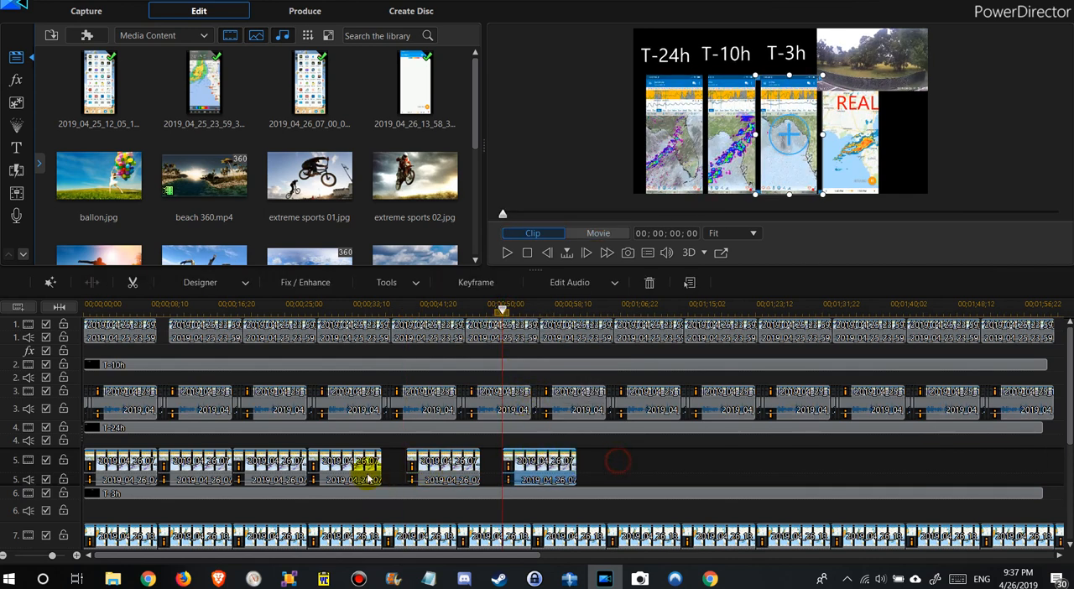
click(365, 478)
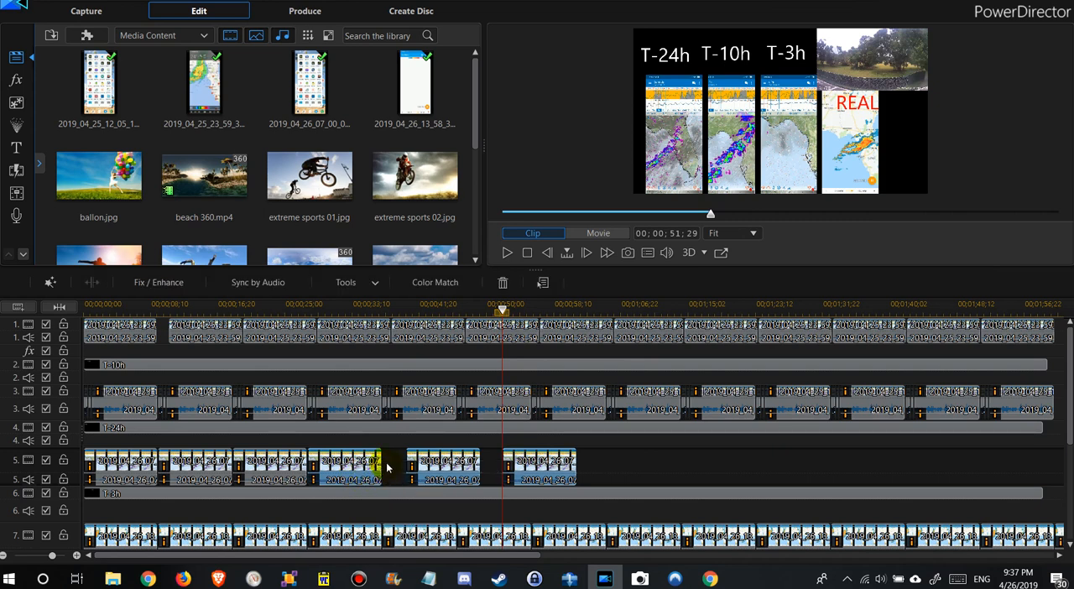
right_click(386, 467)
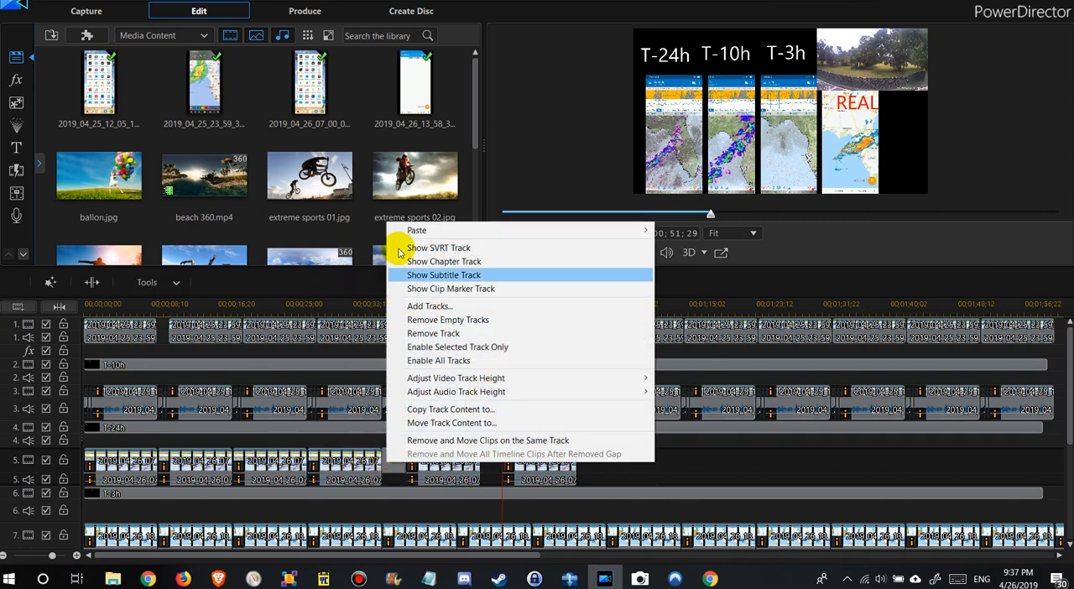
click(654, 484)
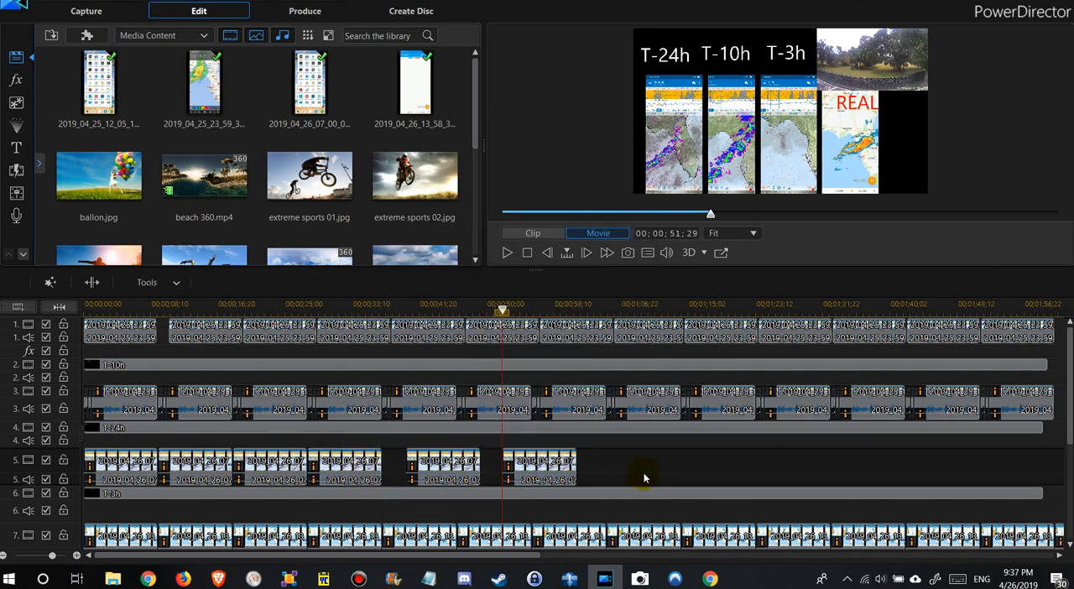
right_click(393, 467)
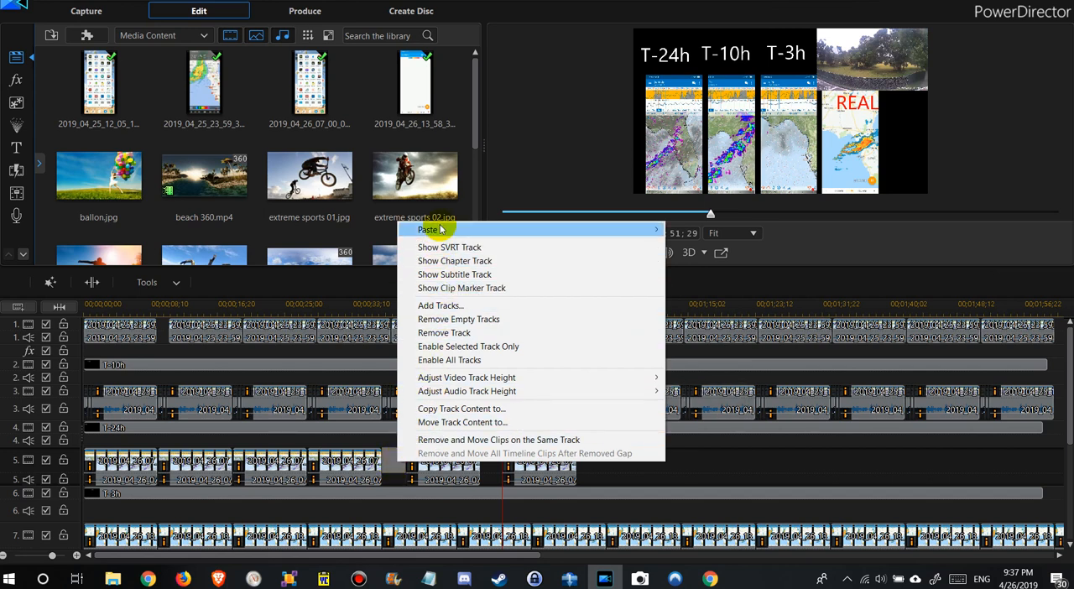
click(401, 475)
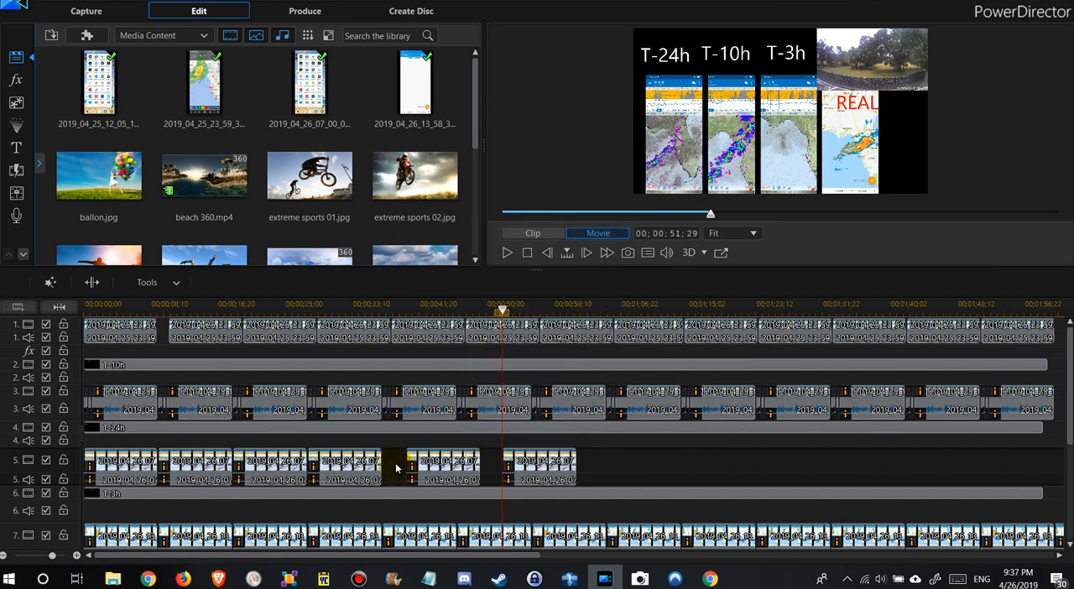
click(663, 479)
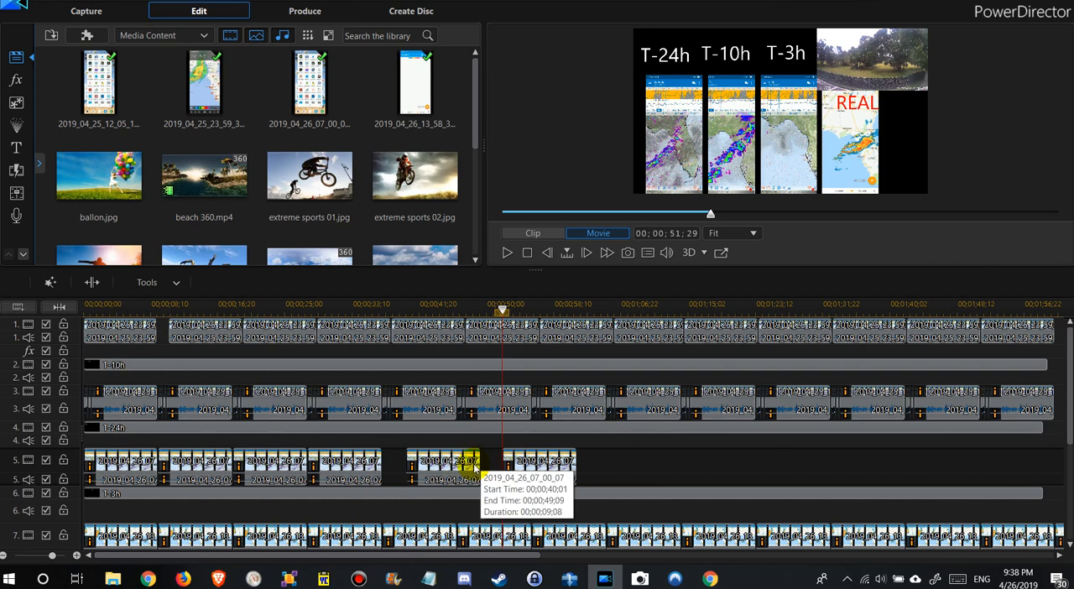
- Save the project and open the Video Speed adjustment for the first clip on track 5
key(ctrl+s)
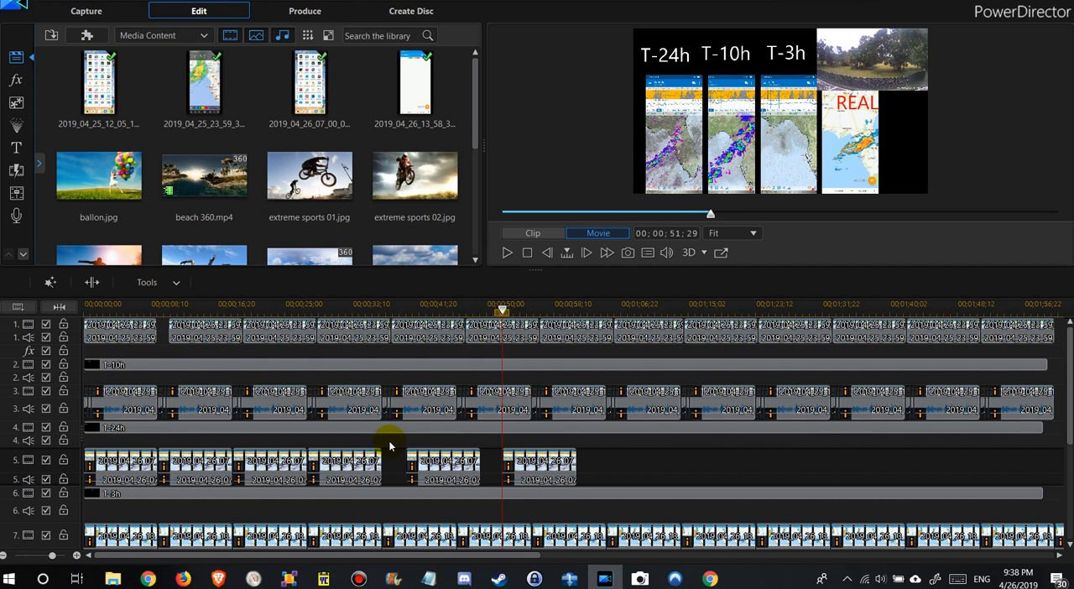
click(122, 465)
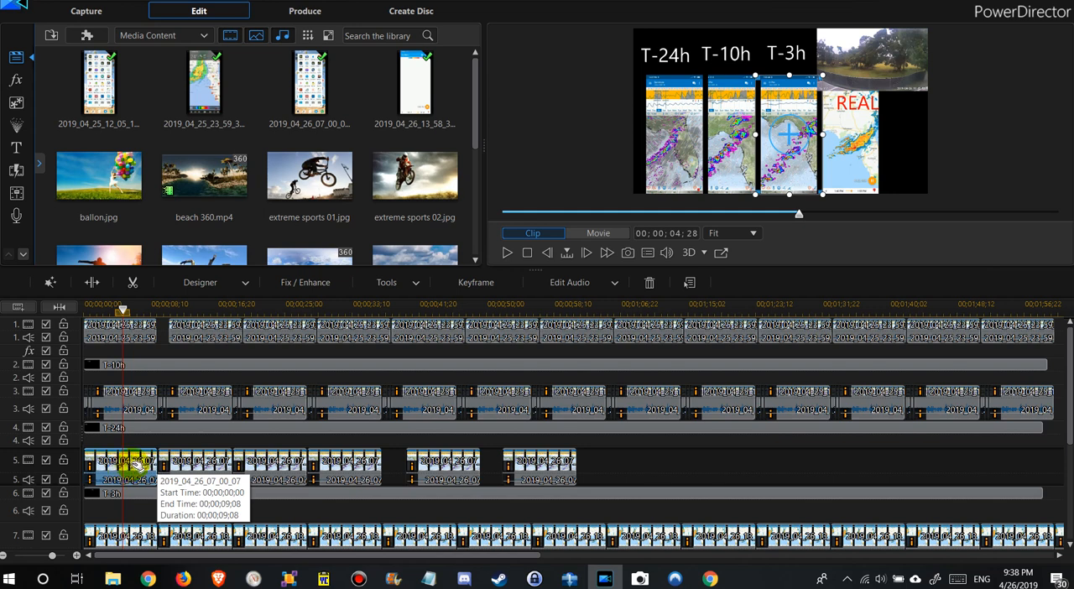
click(409, 283)
click(400, 301)
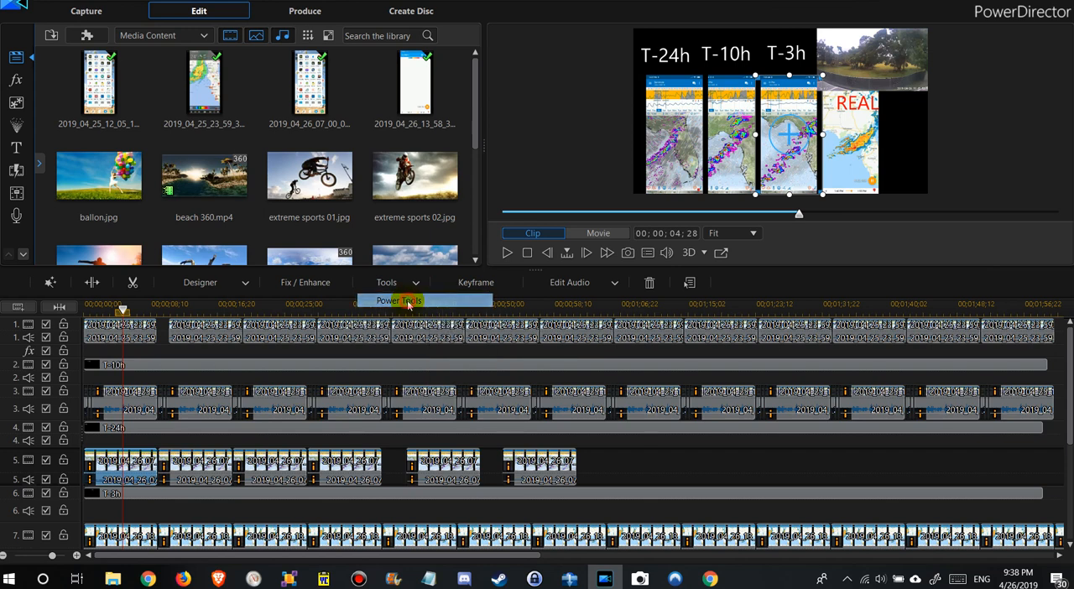
click(235, 132)
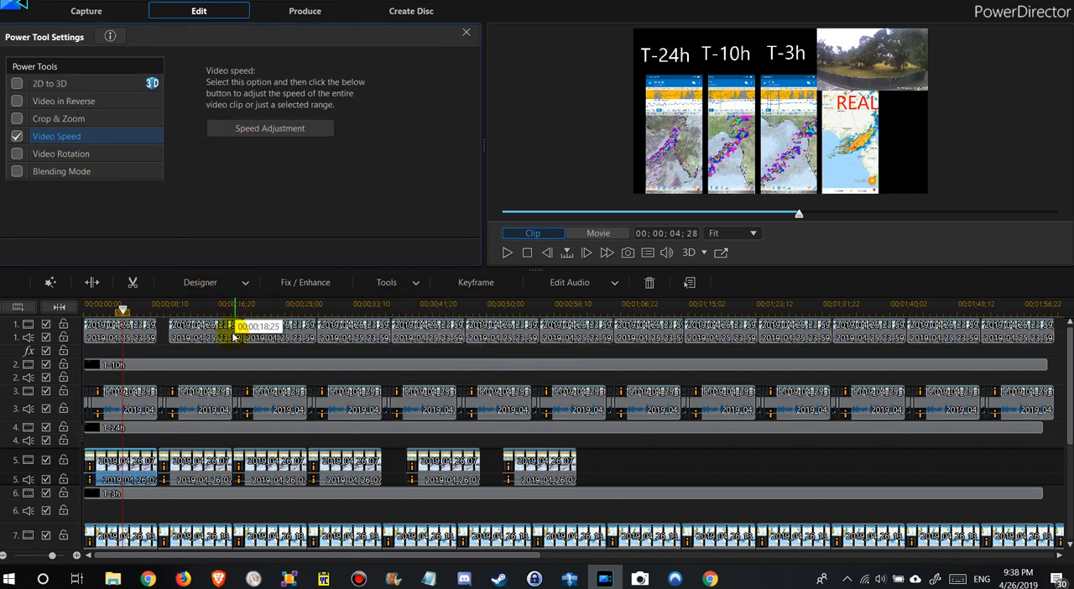
click(259, 137)
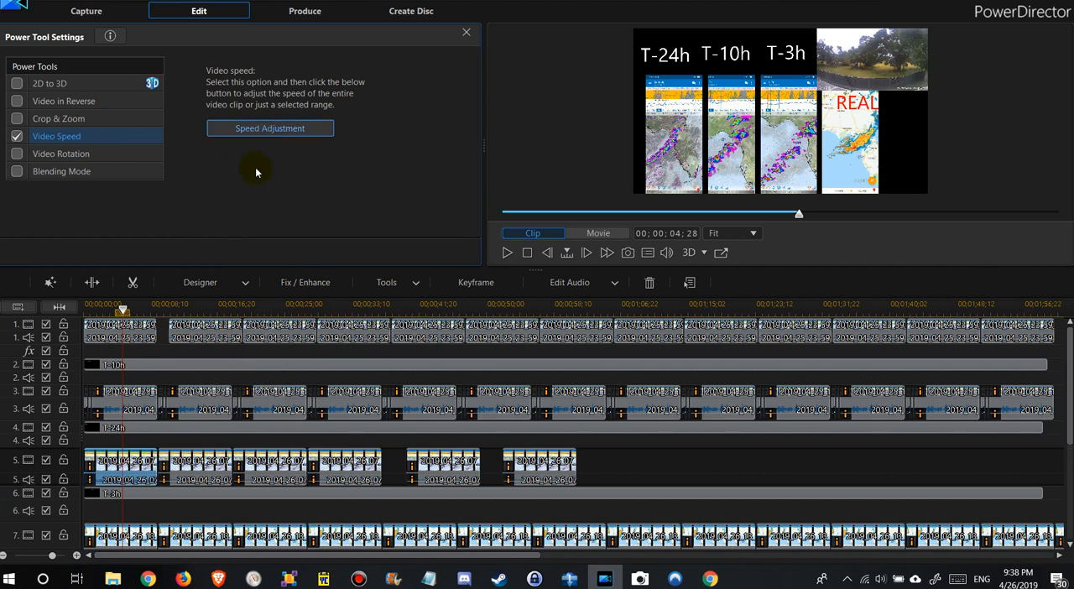
click(272, 132)
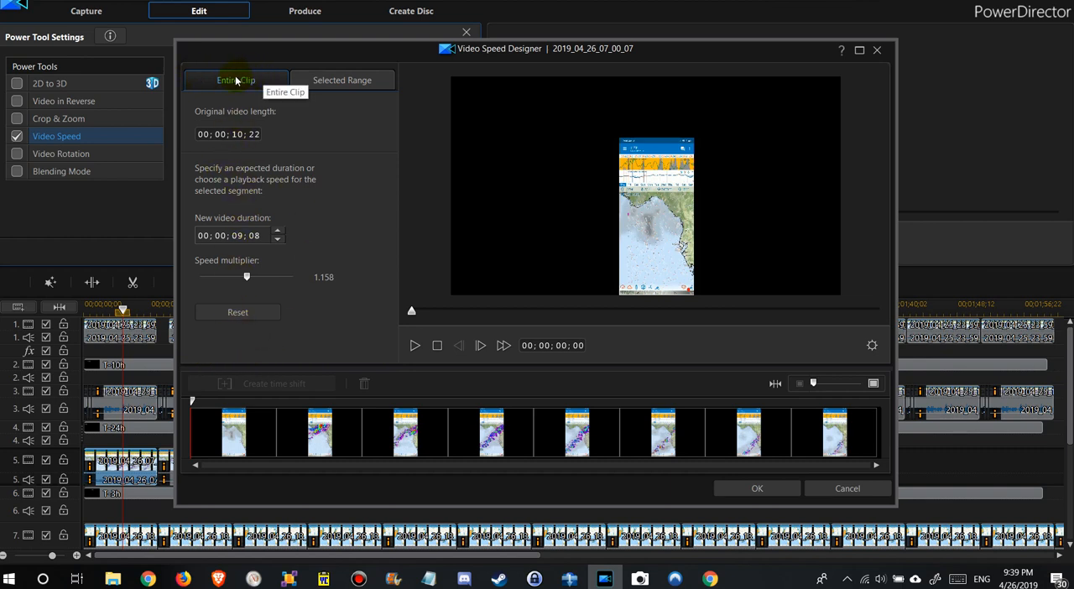
- Check the speed options for a selected range of the clip and return to the entire-clip options
click(341, 82)
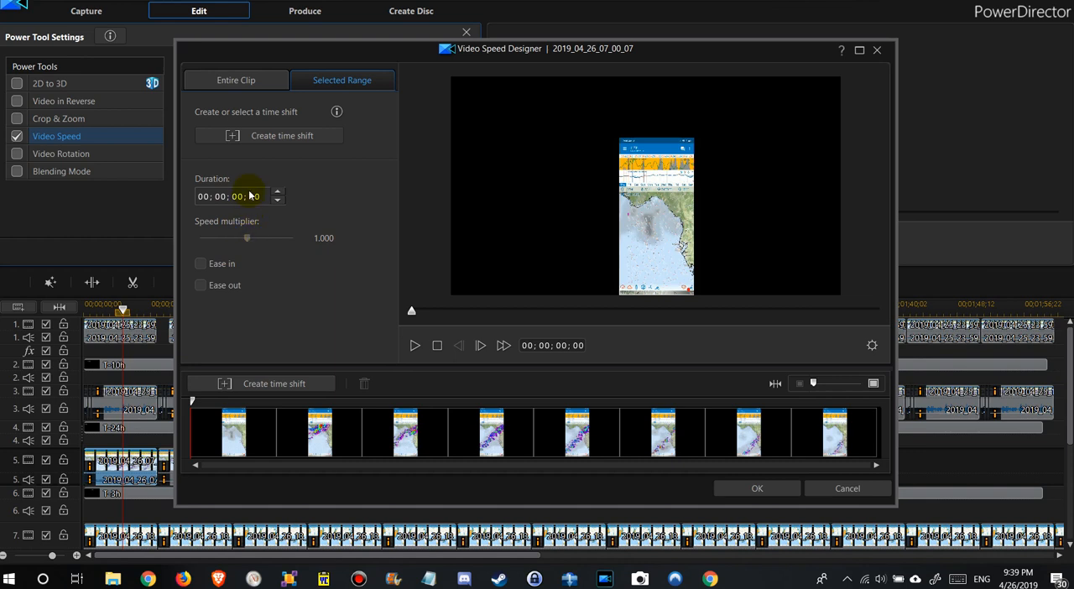
click(249, 239)
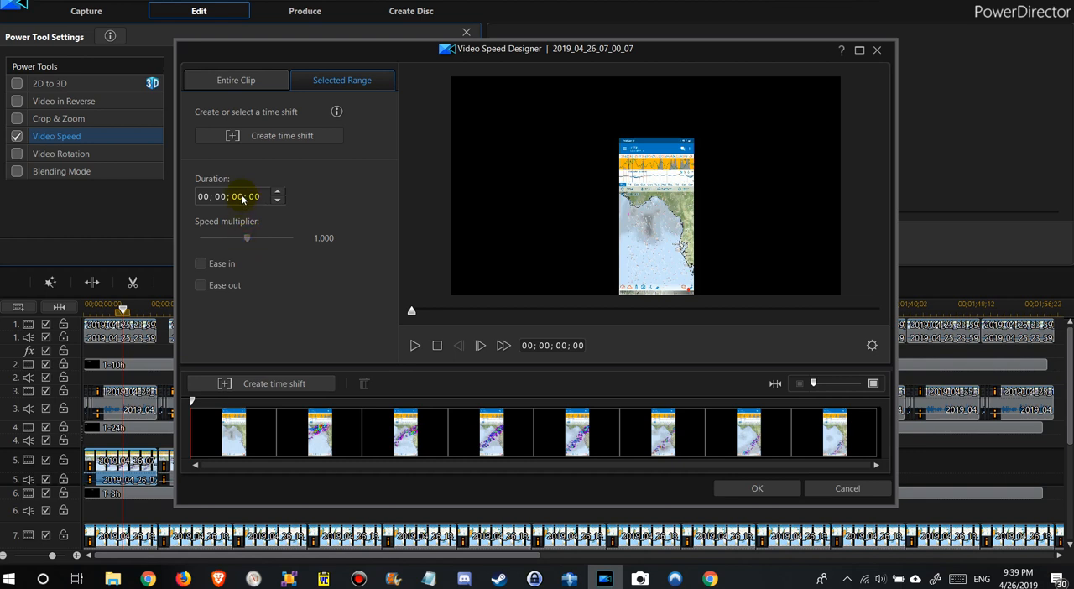
click(254, 83)
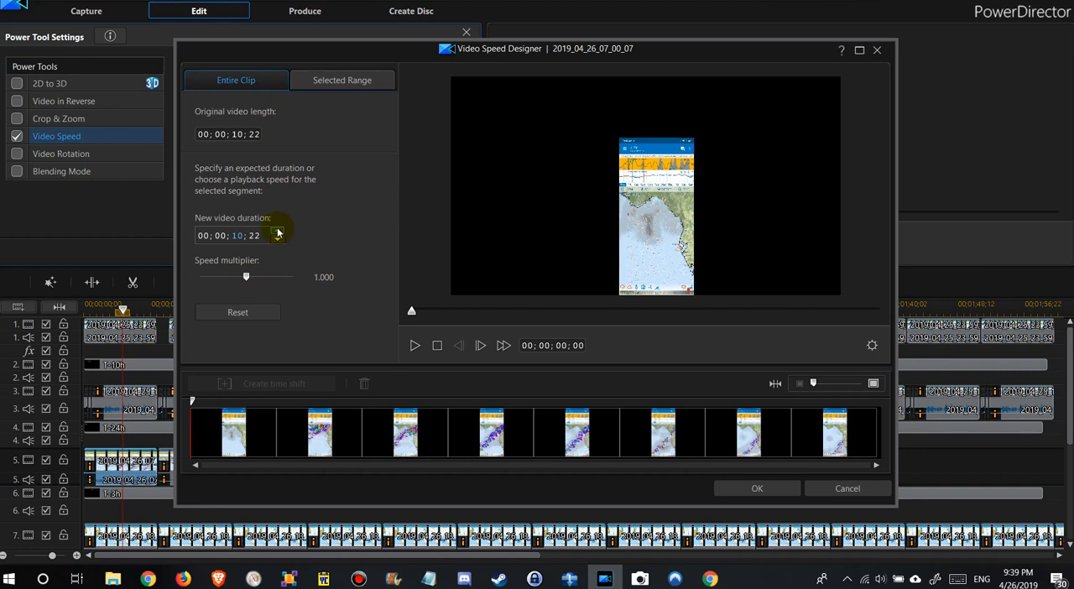
- Set the entire clip's new video duration to 00;00;18;22 and apply the speed change
click(238, 236)
click(276, 234)
click(276, 234)
click(276, 234)
click(276, 234)
click(276, 234)
click(276, 234)
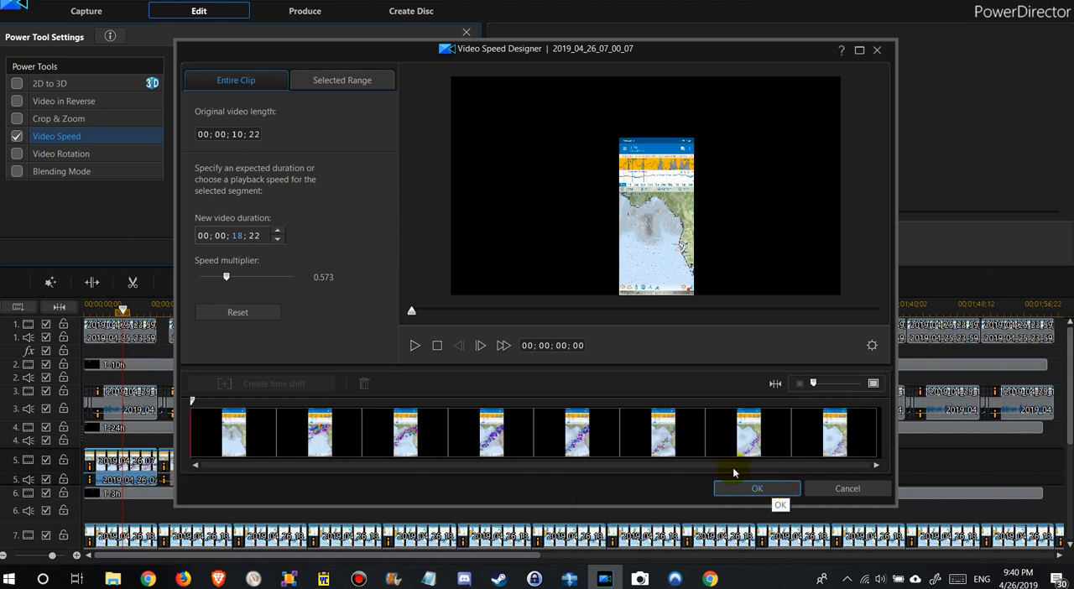
click(769, 490)
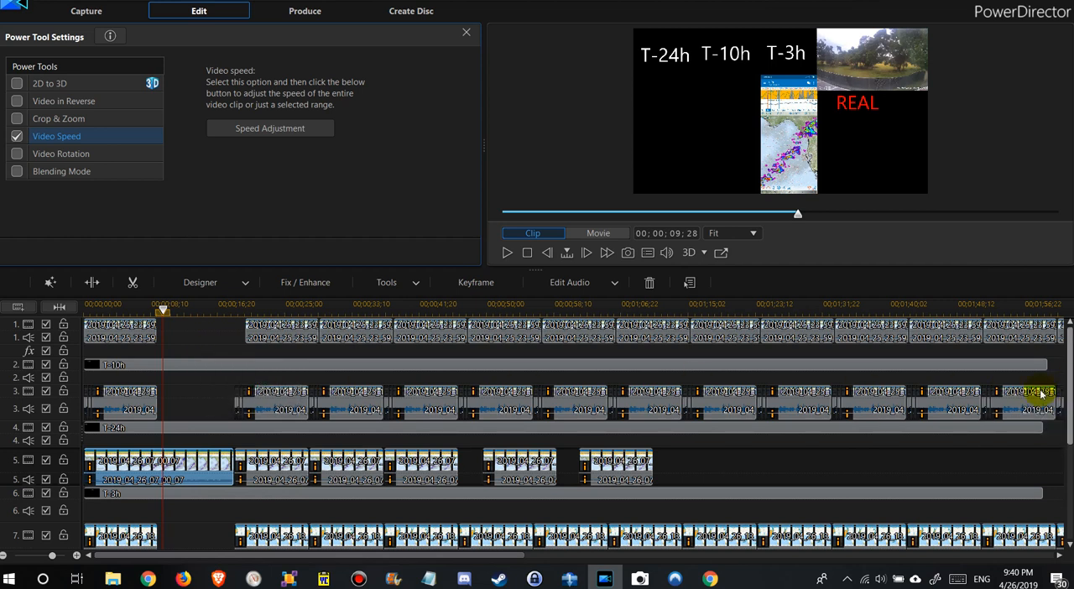
- Inspect the lower tracks, including the gap on track 7, and select the lengthened first clip on track 5
click(1049, 424)
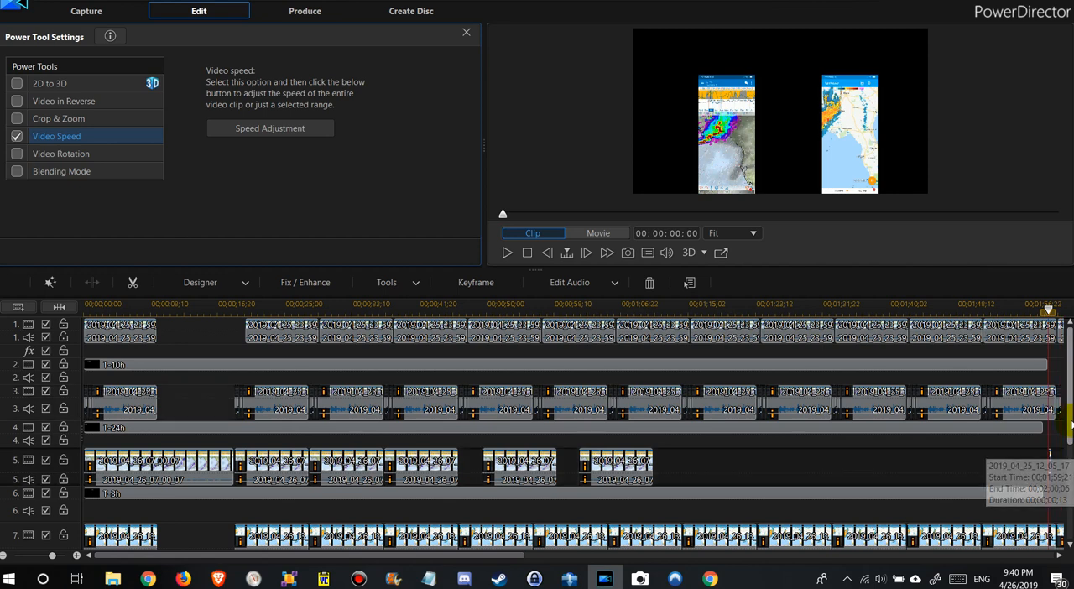
drag(1071, 428, 1071, 478)
scroll(40, 391, down, 1)
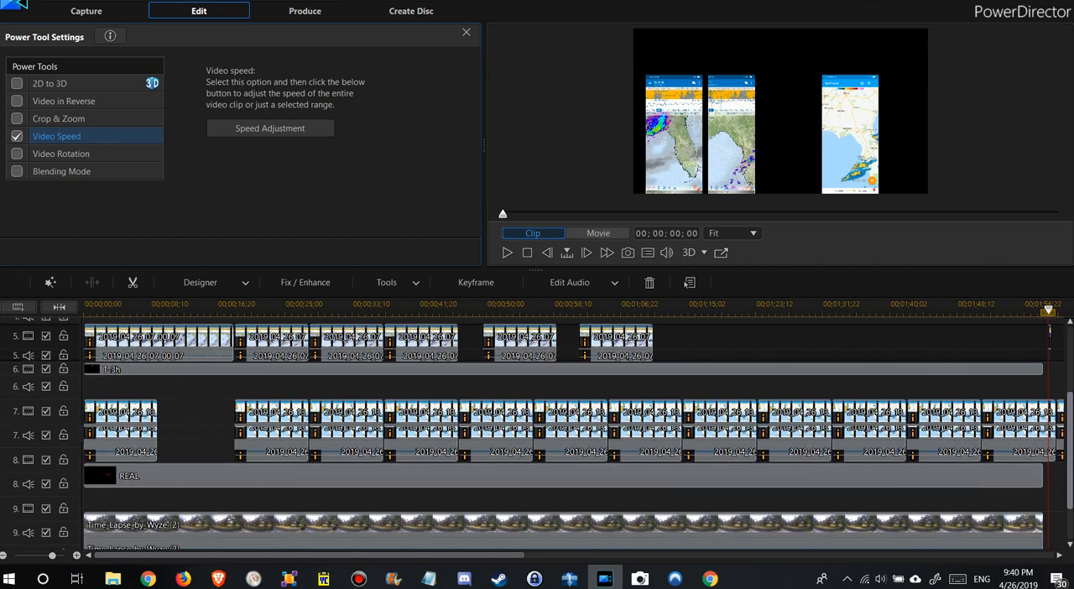
click(189, 405)
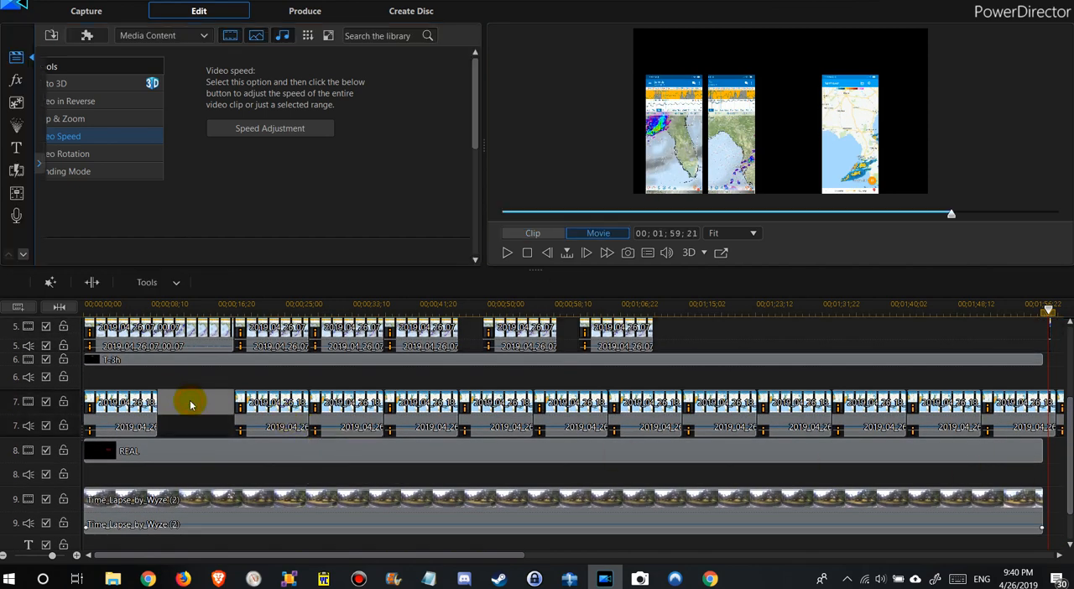
drag(1072, 411, 1071, 337)
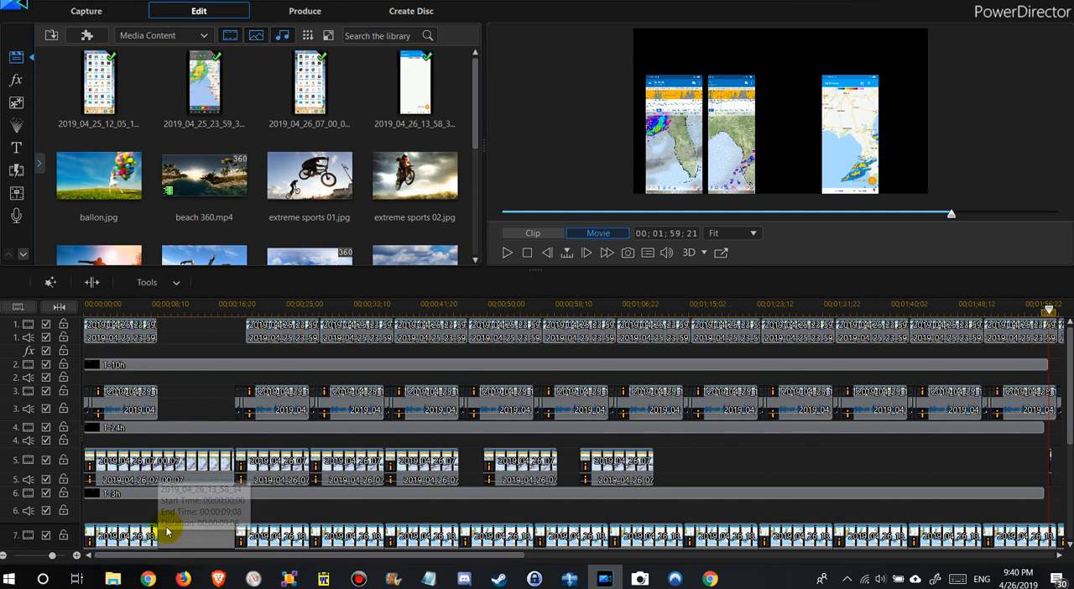
click(199, 462)
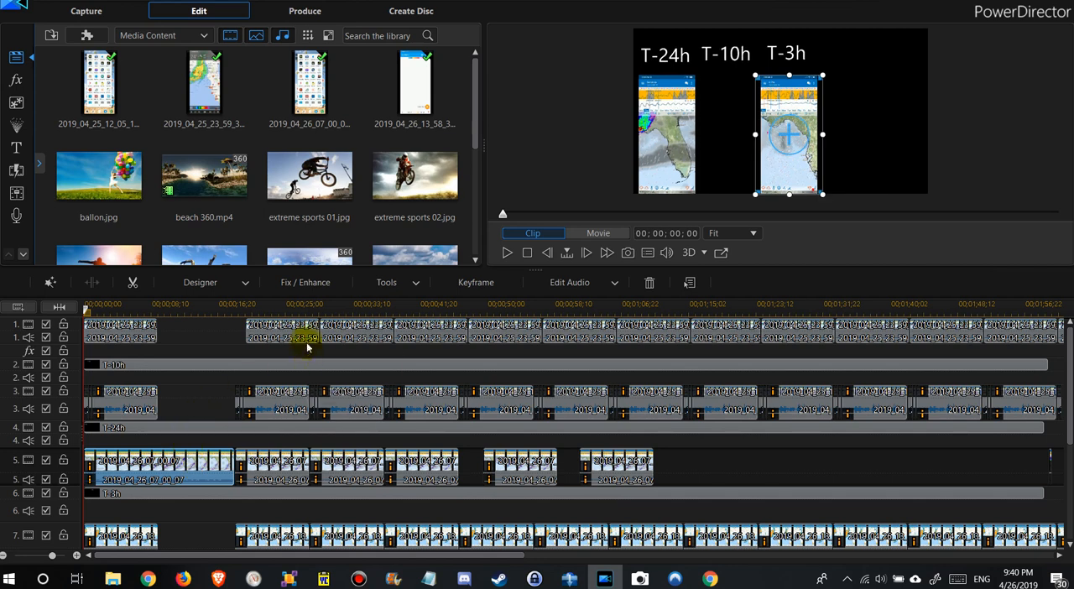